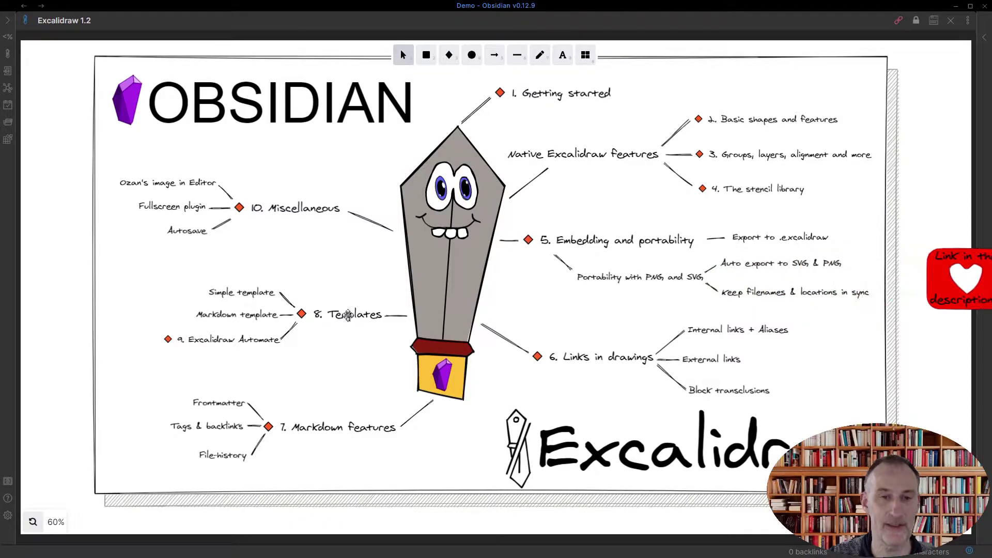
Step: Open the '8. Templates' note from its link in the drawing, in a right-hand pane
{"action": "left_click", "coordinate": [347, 315], "text": "ctrl+shift"}
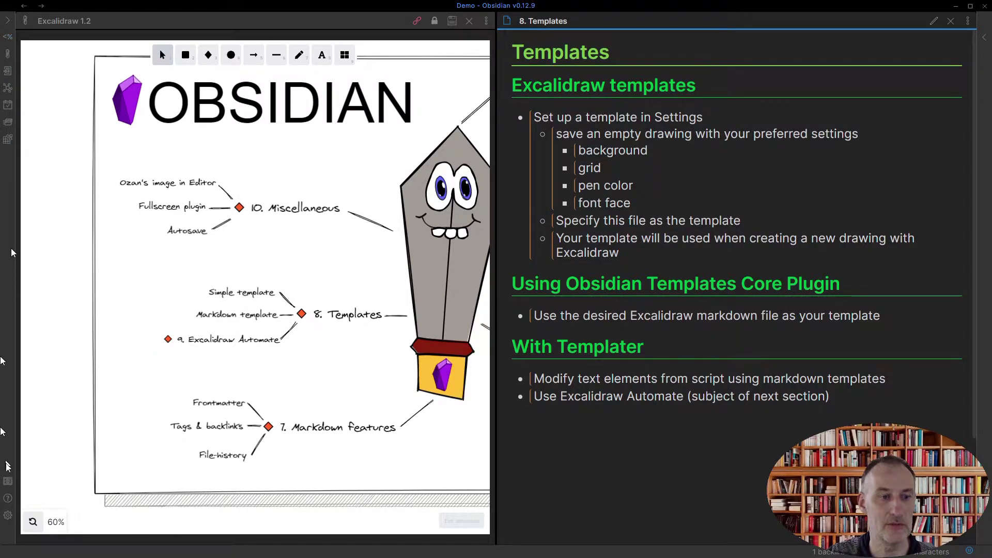
Step: From the file explorer's Excalidraw folder, open the empty 'Template' drawing in the right pane
{"action": "left_click", "coordinate": [6, 23]}
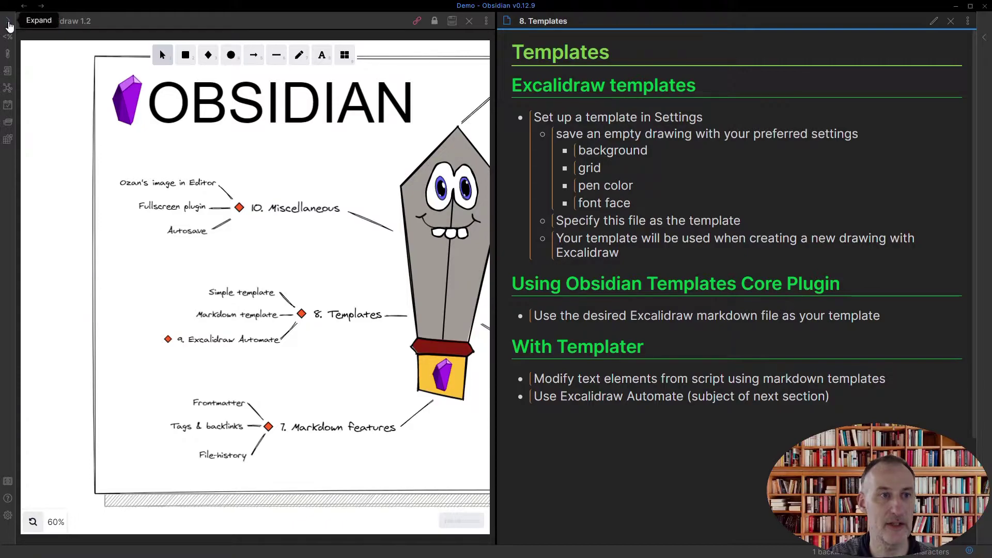
{"action": "scroll", "coordinate": [113, 261], "scroll_direction": "up", "scroll_amount": 8}
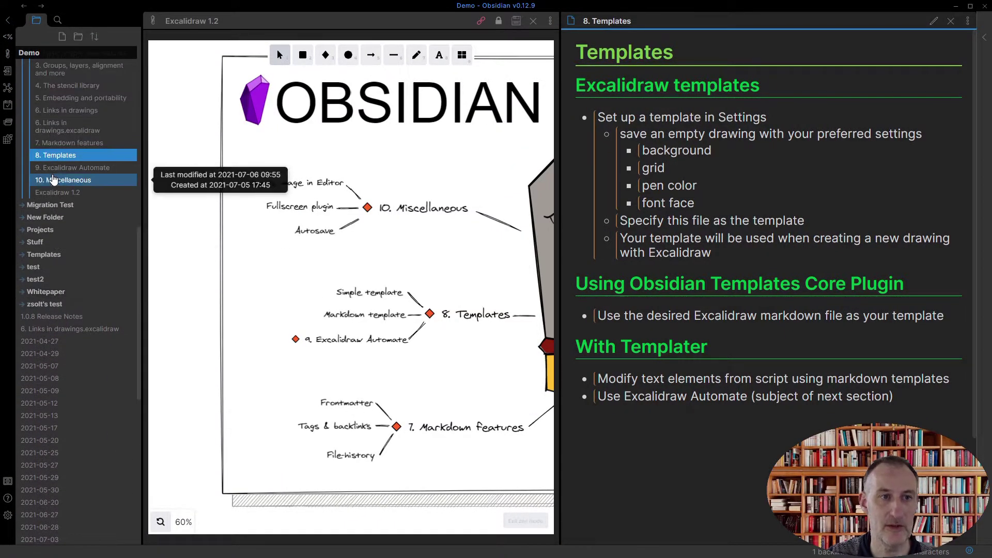
{"action": "scroll", "coordinate": [54, 184], "scroll_direction": "up", "scroll_amount": 5}
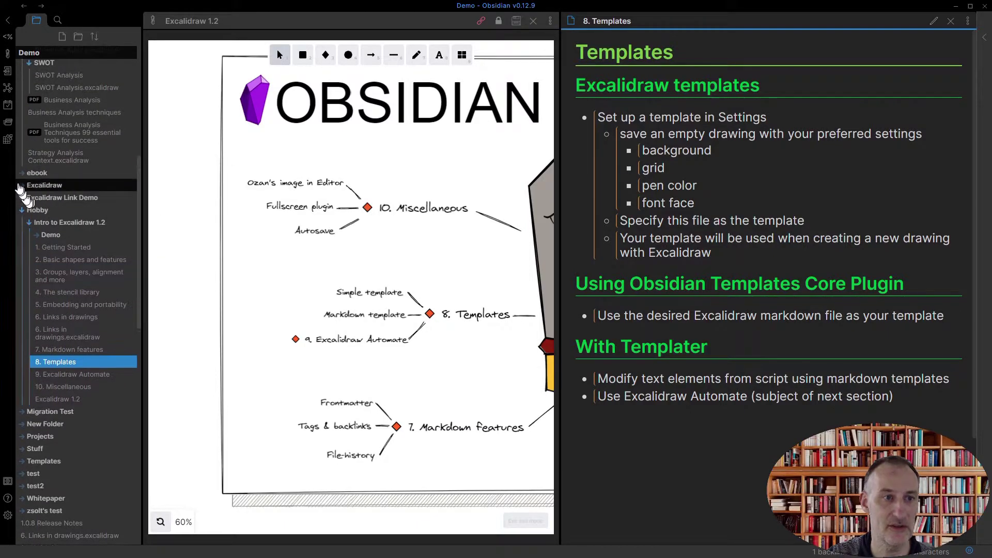
{"action": "left_click", "coordinate": [23, 186]}
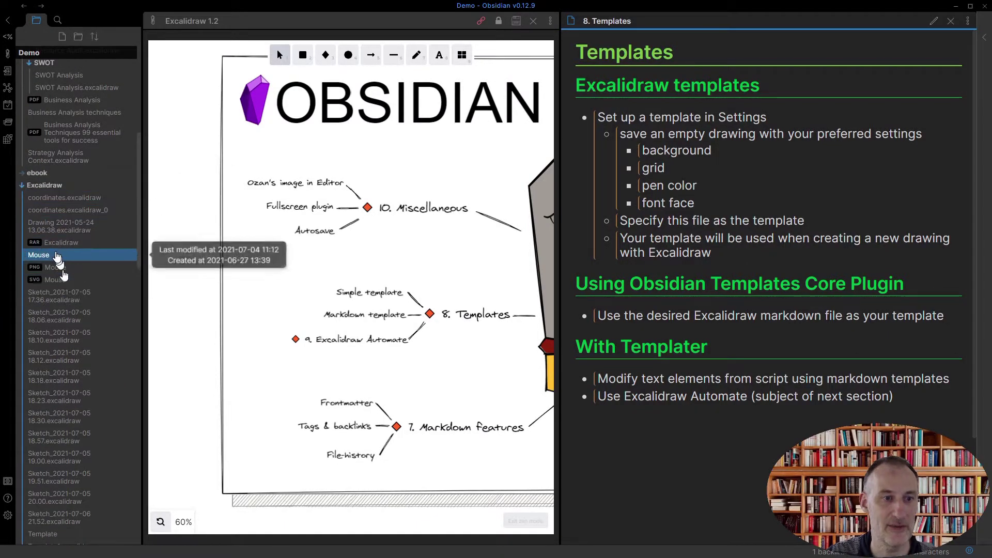
{"action": "scroll", "coordinate": [54, 258], "scroll_direction": "down", "scroll_amount": 3}
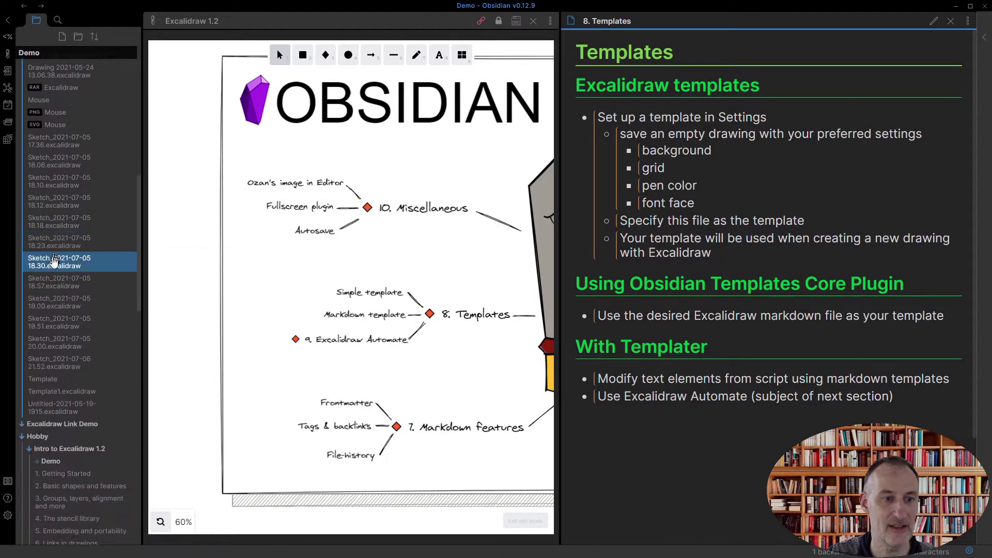
{"action": "left_click", "coordinate": [51, 381]}
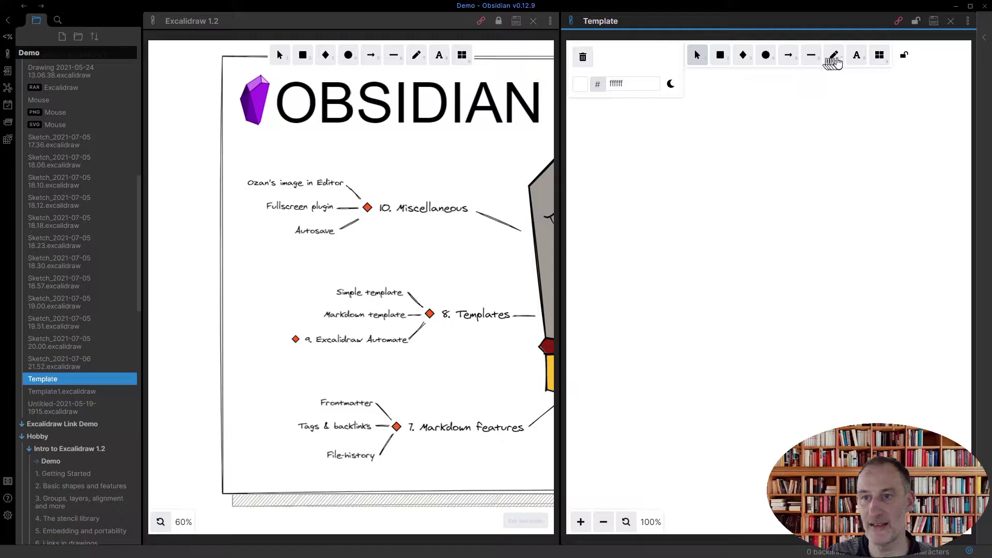
Step: Set the stroke colour to hex 364fc7 and turn on Show grid for the canvas
{"action": "left_click", "coordinate": [819, 60]}
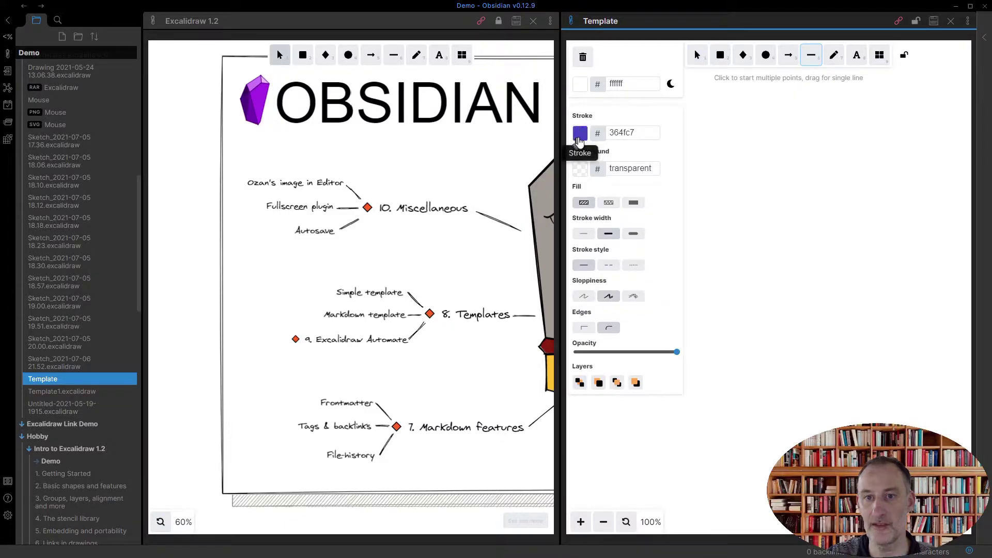
{"action": "left_click", "coordinate": [640, 136]}
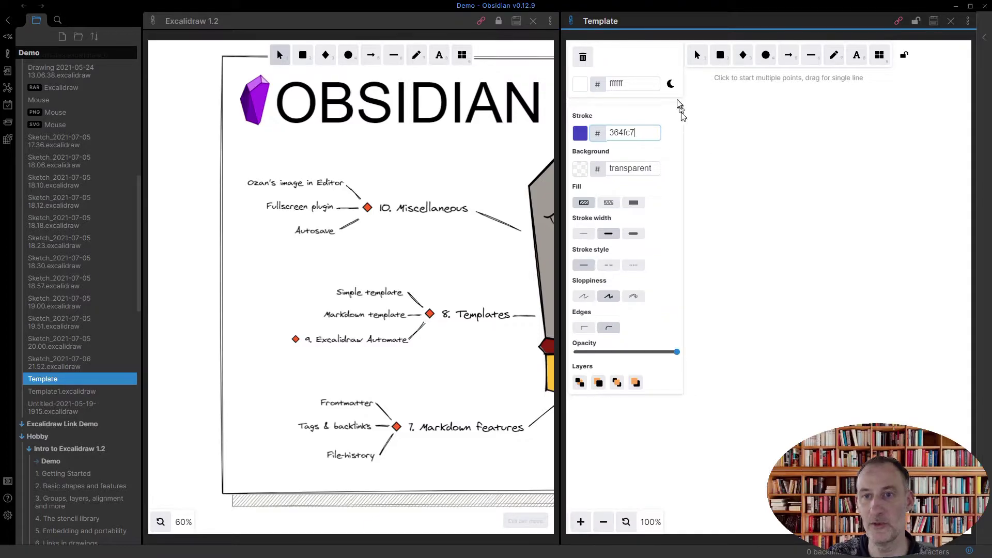
{"action": "right_click", "coordinate": [735, 157]}
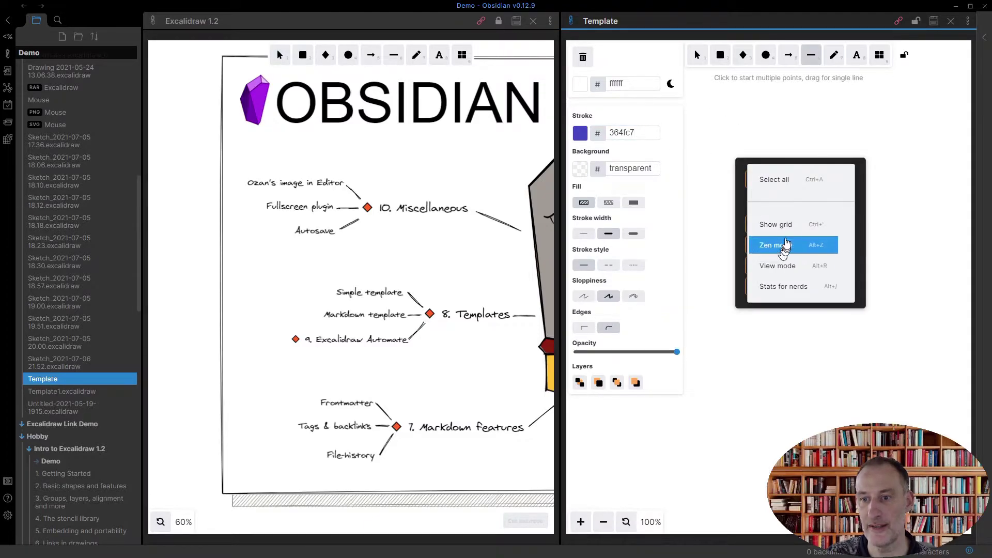
{"action": "left_click", "coordinate": [783, 225]}
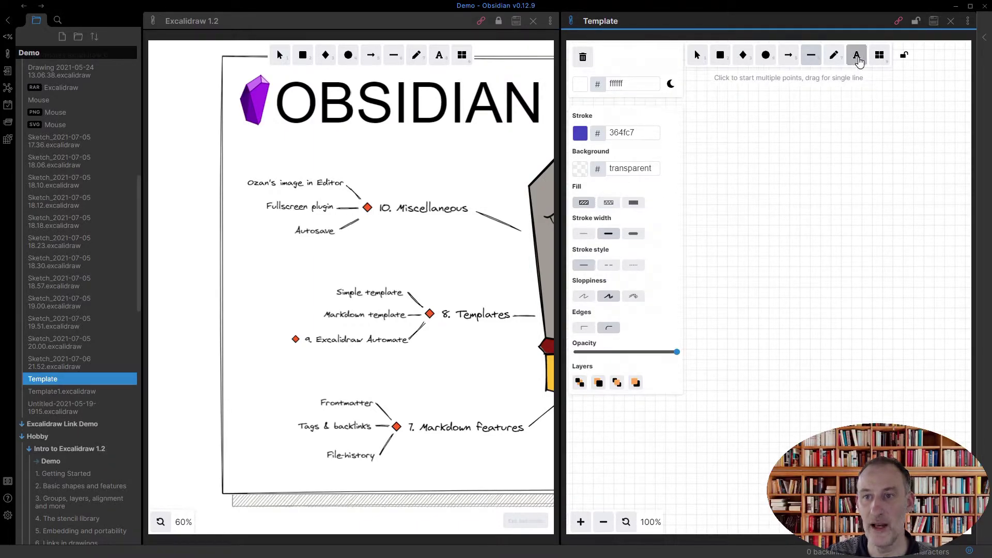
Step: Choose the code font family for text and switch the drawing to dark mode
{"action": "left_click", "coordinate": [857, 58]}
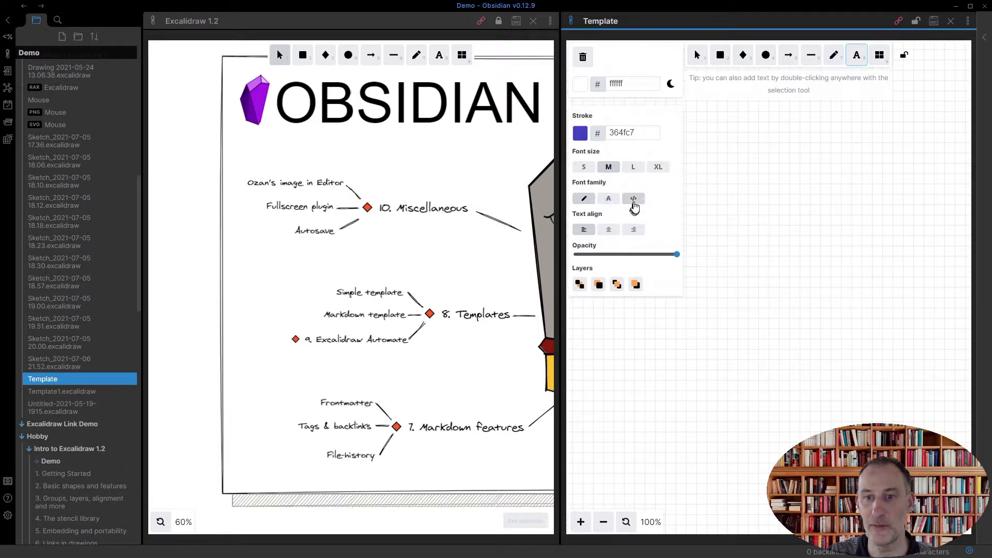
{"action": "left_click", "coordinate": [633, 205]}
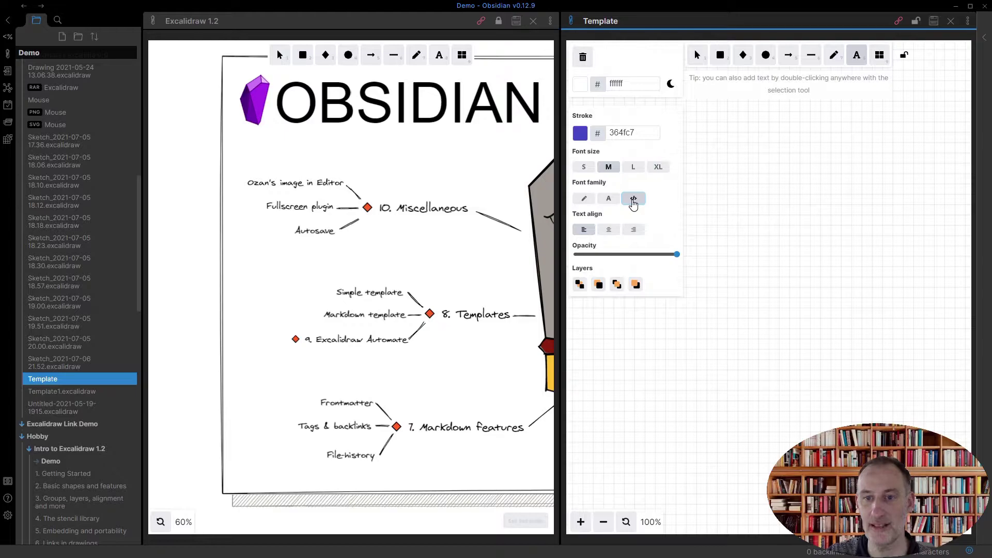
{"action": "left_click", "coordinate": [670, 84]}
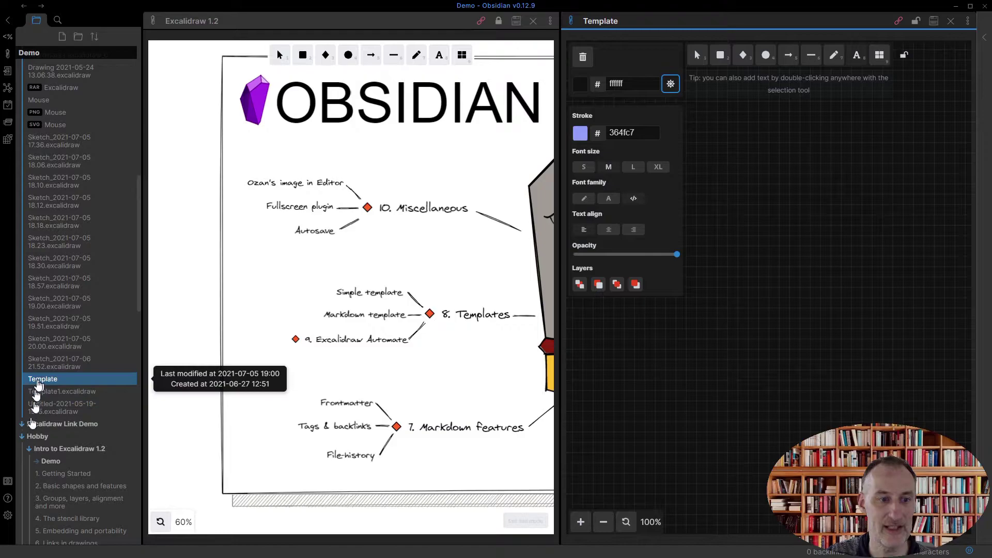
{"action": "left_click", "coordinate": [6, 516]}
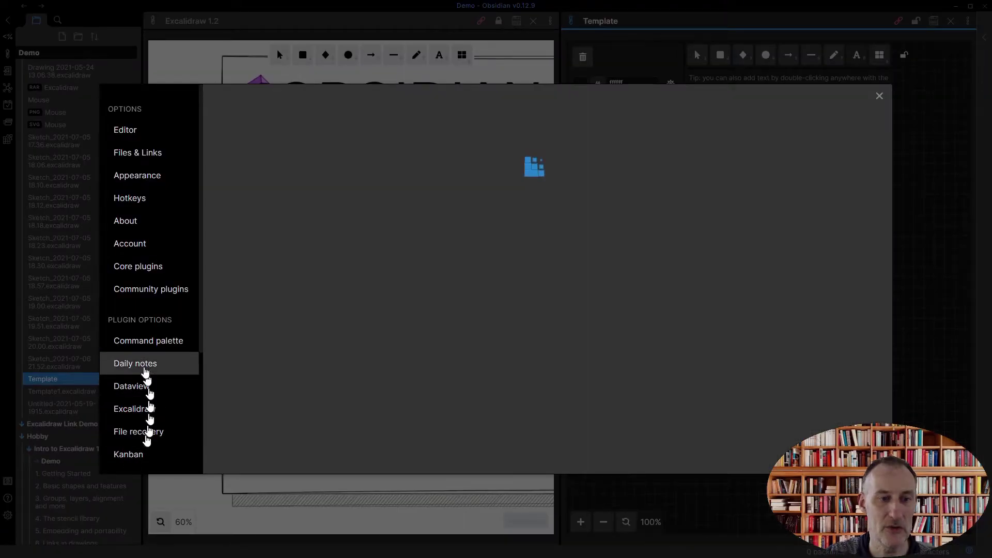
{"action": "scroll", "coordinate": [140, 336], "scroll_direction": "down", "scroll_amount": 1}
{"action": "left_click", "coordinate": [153, 361]}
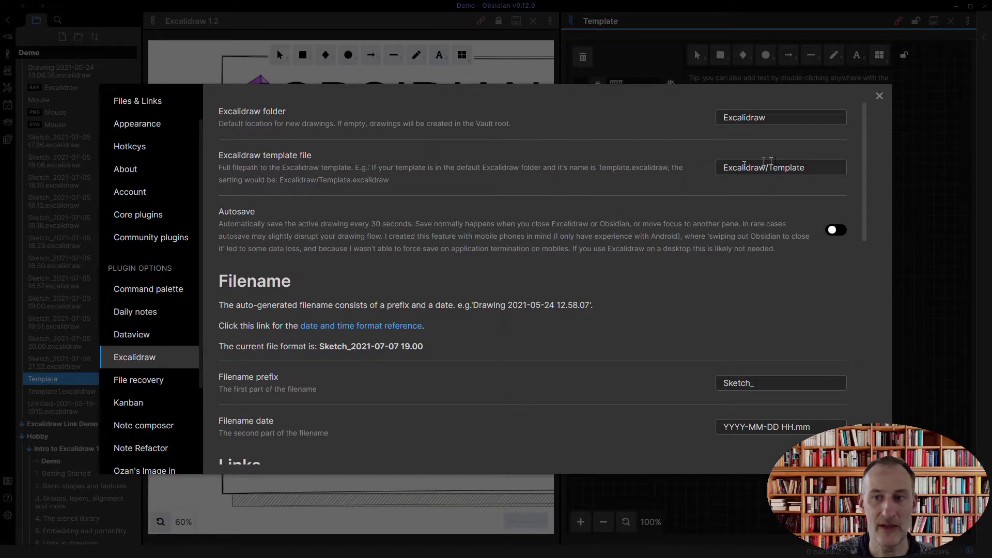
{"action": "left_click", "coordinate": [827, 168]}
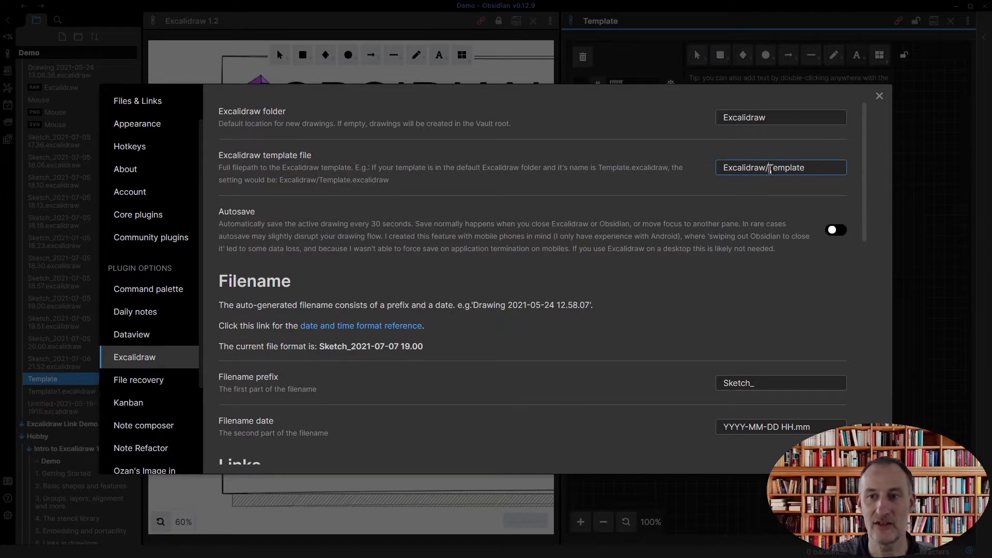
{"action": "left_click_drag", "start_coordinate": [811, 168], "coordinate": [777, 181]}
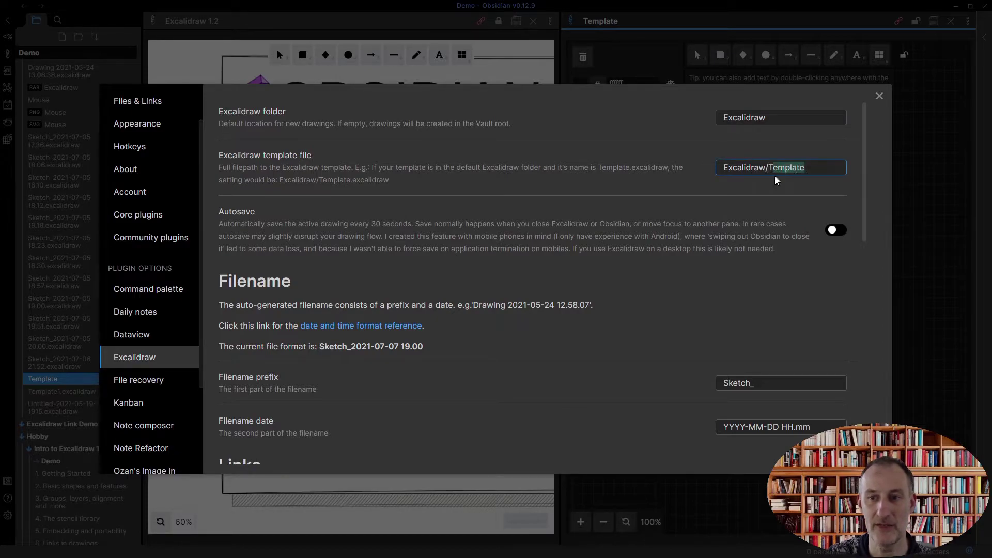
{"action": "left_click", "coordinate": [879, 99]}
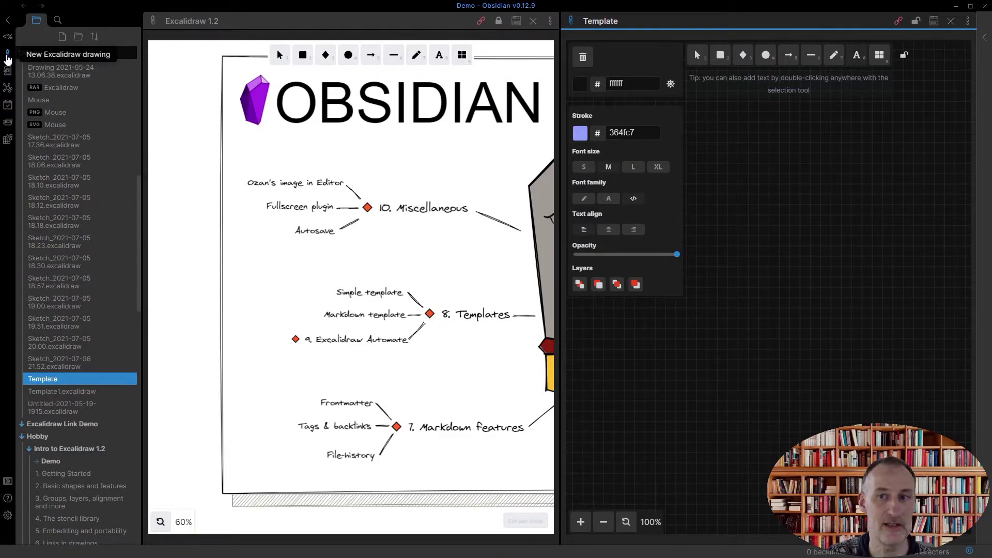
Step: Close Template, create a new sketch, confirm its blue stroke and font settings, then close it
{"action": "left_click", "coordinate": [950, 21]}
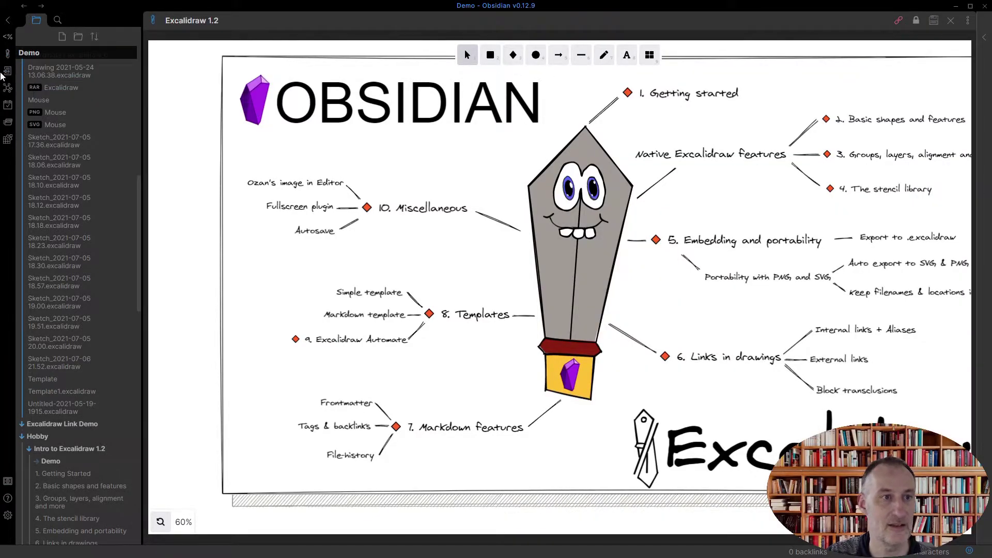
{"action": "left_click", "coordinate": [6, 57]}
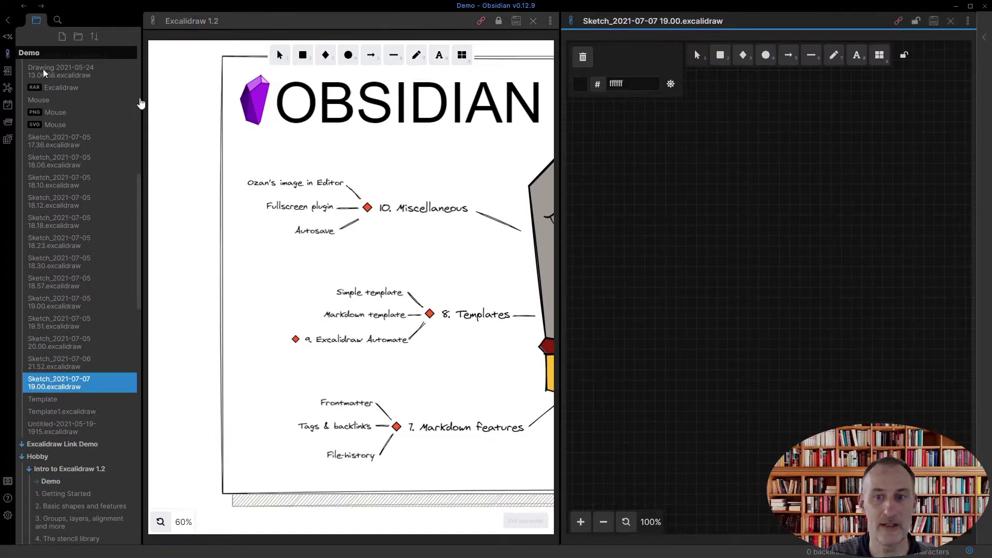
{"action": "left_click", "coordinate": [841, 62]}
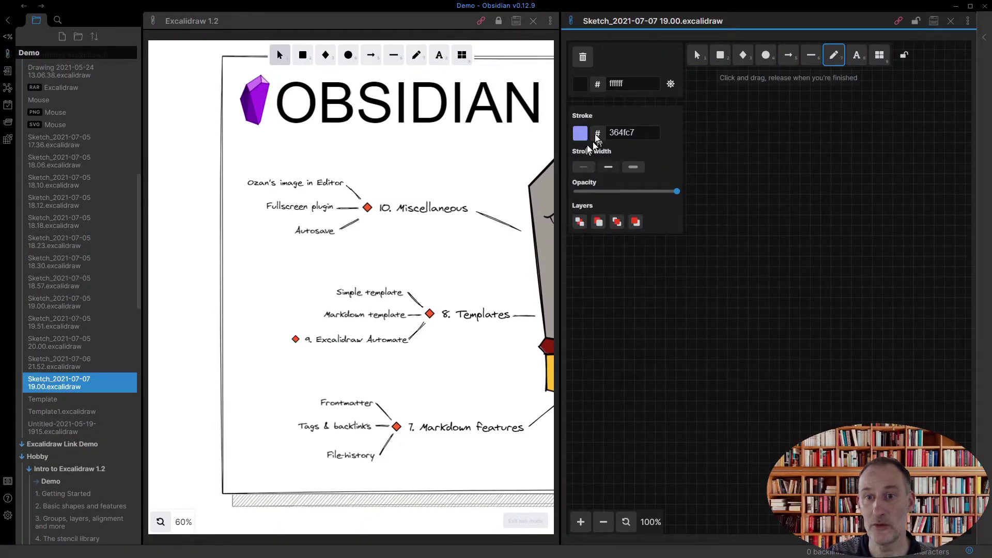
{"action": "left_click", "coordinate": [859, 61]}
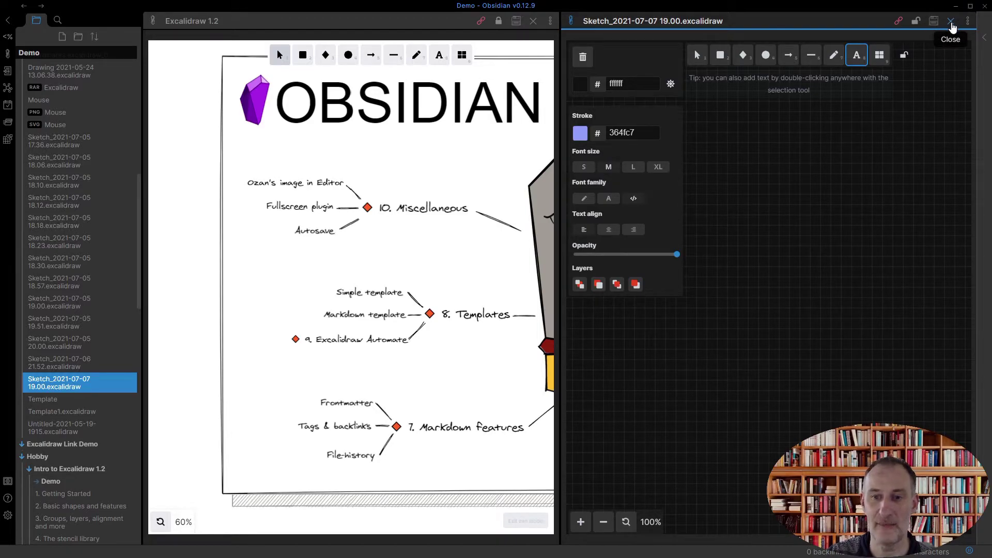
{"action": "left_click", "coordinate": [952, 24]}
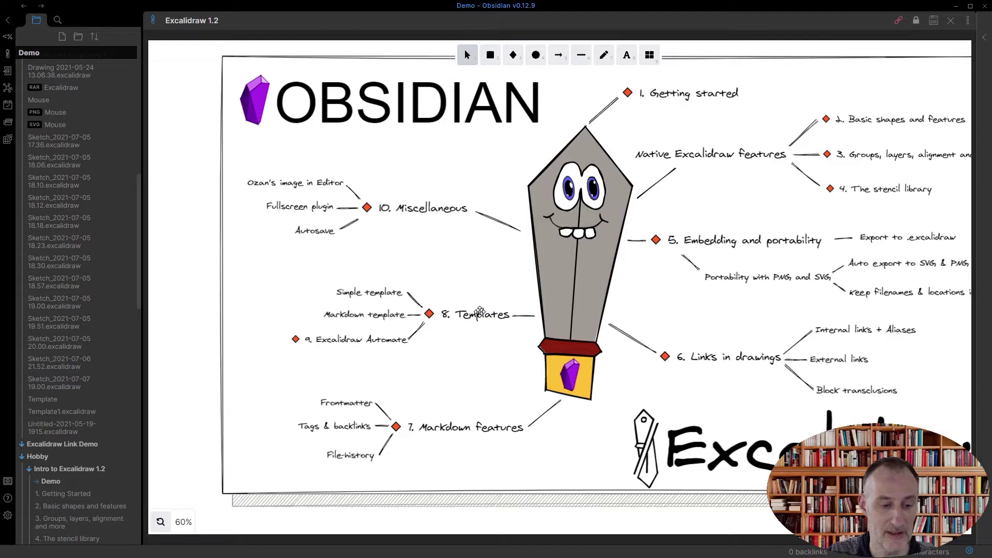
Step: Reopen the '8. Templates' note beside the drawing and scroll through its template setup steps
{"action": "left_click", "coordinate": [480, 313], "text": "ctrl+shift"}
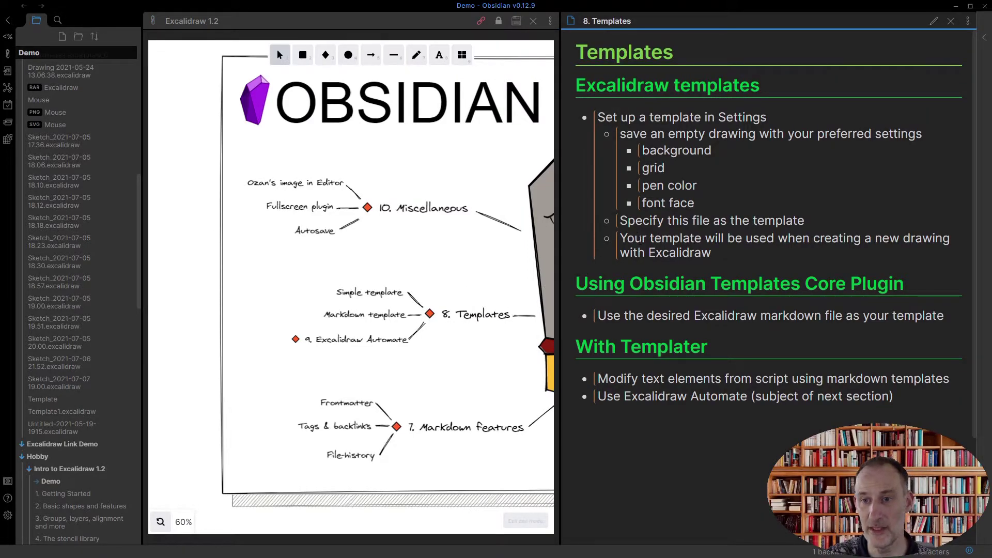
{"action": "scroll", "coordinate": [633, 248], "scroll_direction": "down", "scroll_amount": 2}
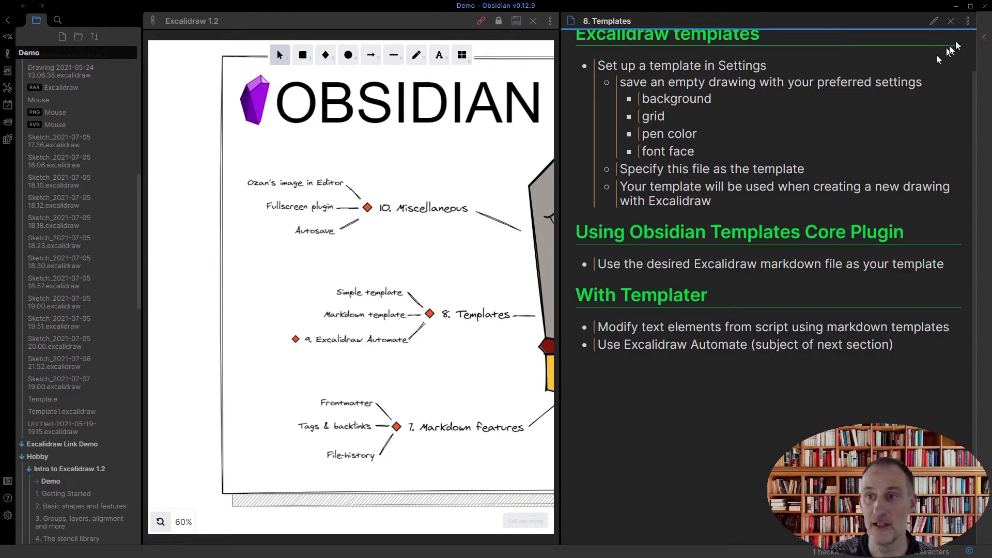
Step: Close the Templates note and open Excalidraw 1.2 as Markdown
{"action": "left_click", "coordinate": [953, 22]}
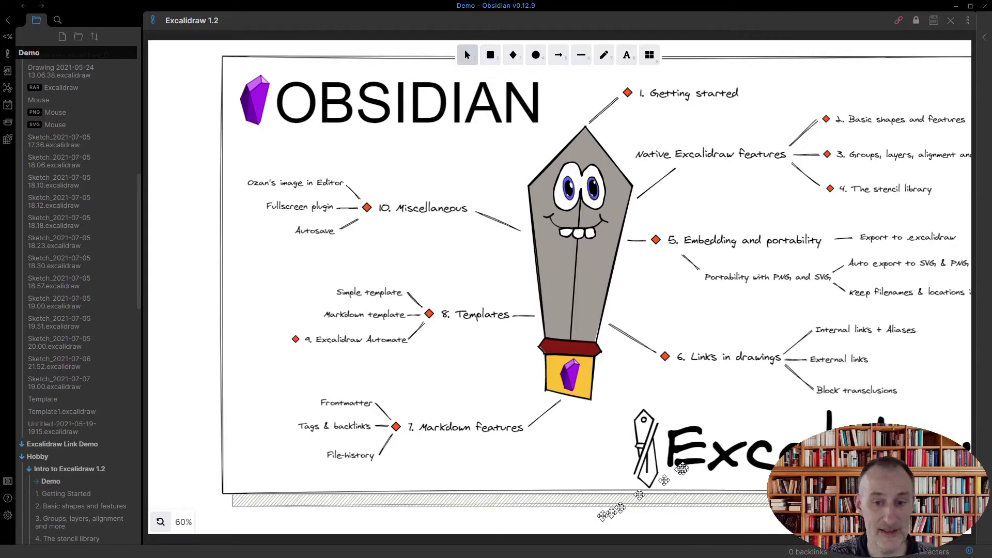
{"action": "scroll", "coordinate": [189, 422], "scroll_direction": "right", "scroll_amount": 2}
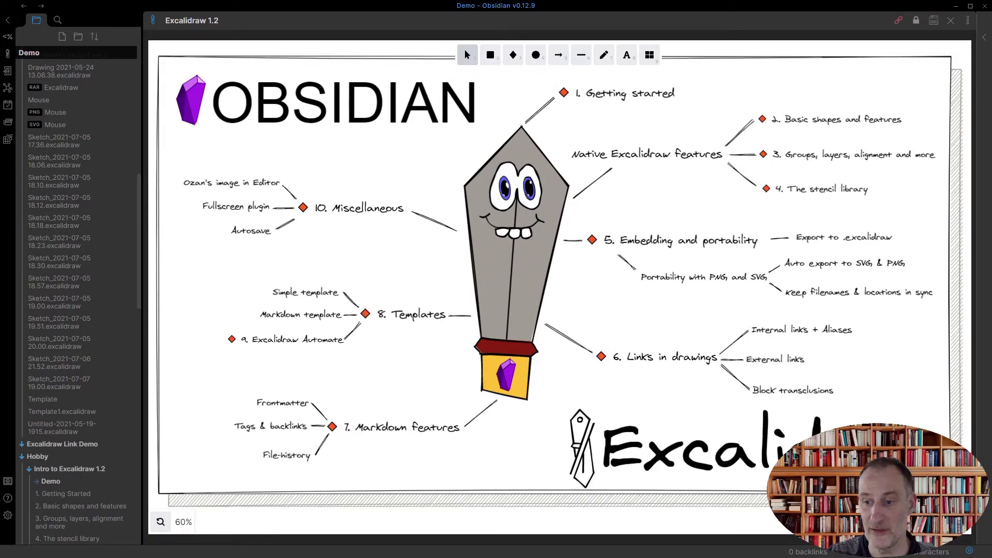
{"action": "scroll", "coordinate": [560, 274], "scroll_direction": "down", "scroll_amount": 2}
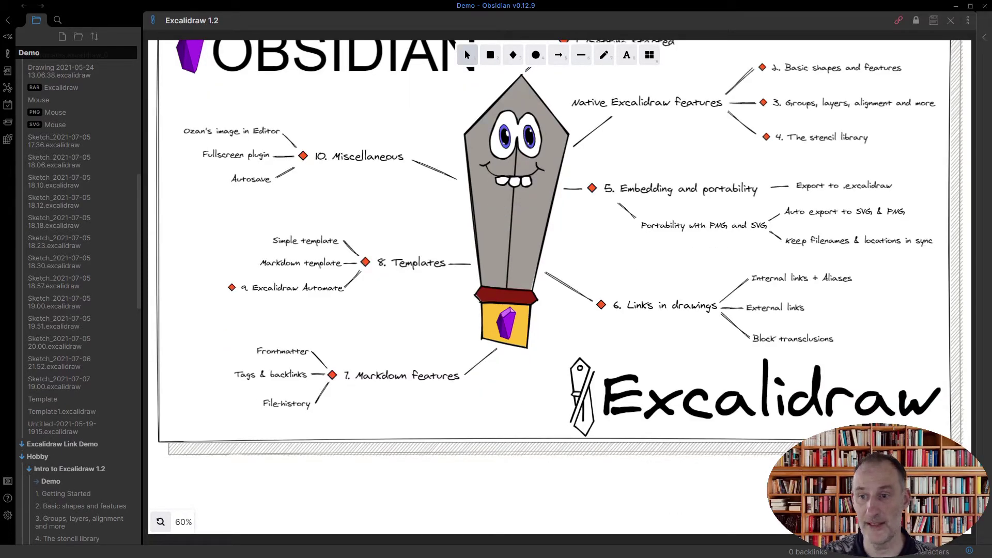
{"action": "left_click", "coordinate": [968, 20]}
{"action": "left_click", "coordinate": [809, 32]}
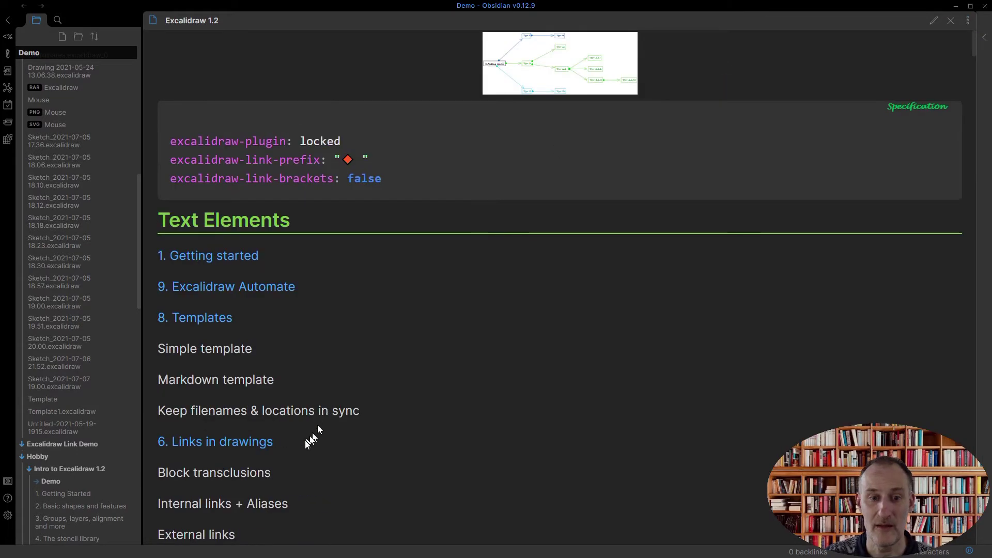
Step: Switch to source mode and select the 'Autosave' and 'Version 1.2.0' text elements
{"action": "scroll", "coordinate": [258, 419], "scroll_direction": "down", "scroll_amount": 5}
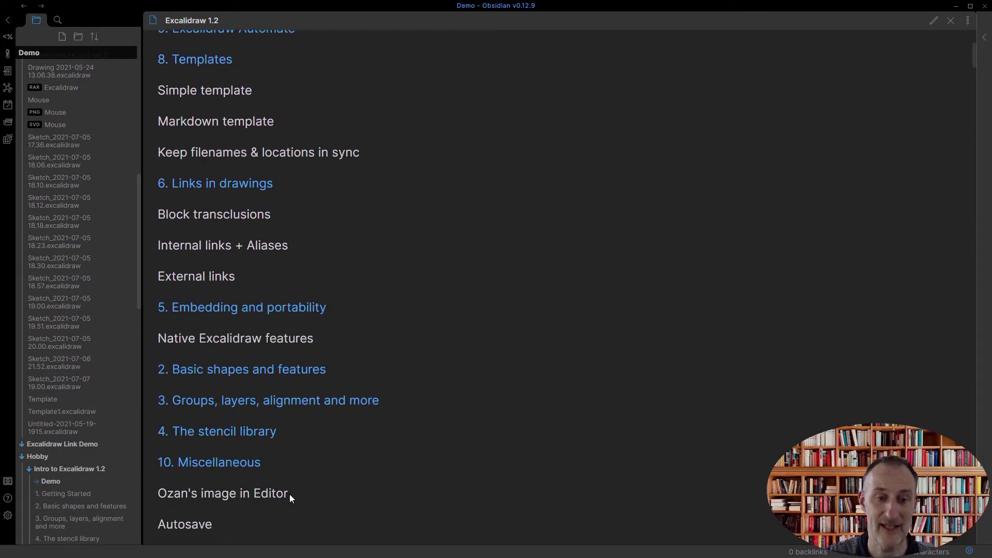
{"action": "scroll", "coordinate": [290, 489], "scroll_direction": "up", "scroll_amount": 3}
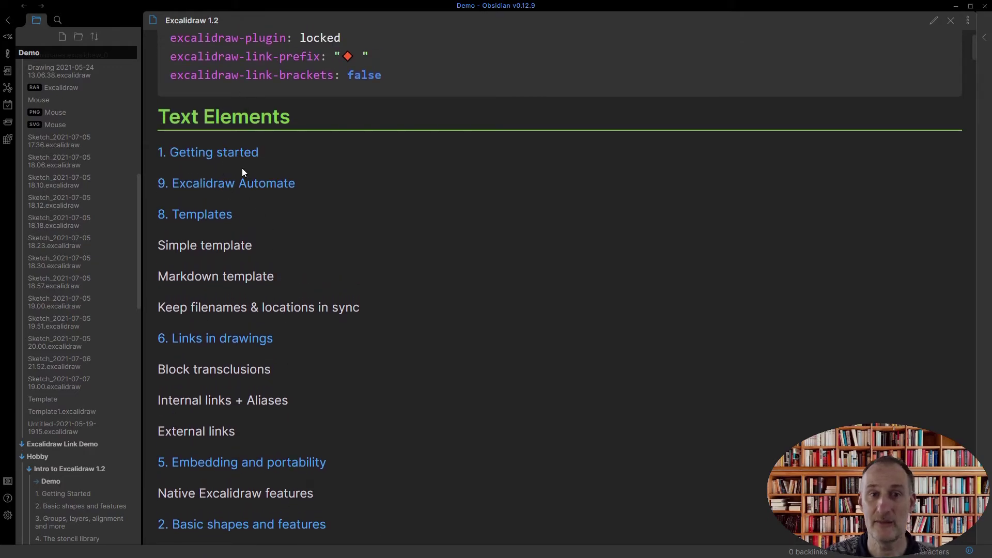
{"action": "left_click", "coordinate": [933, 20]}
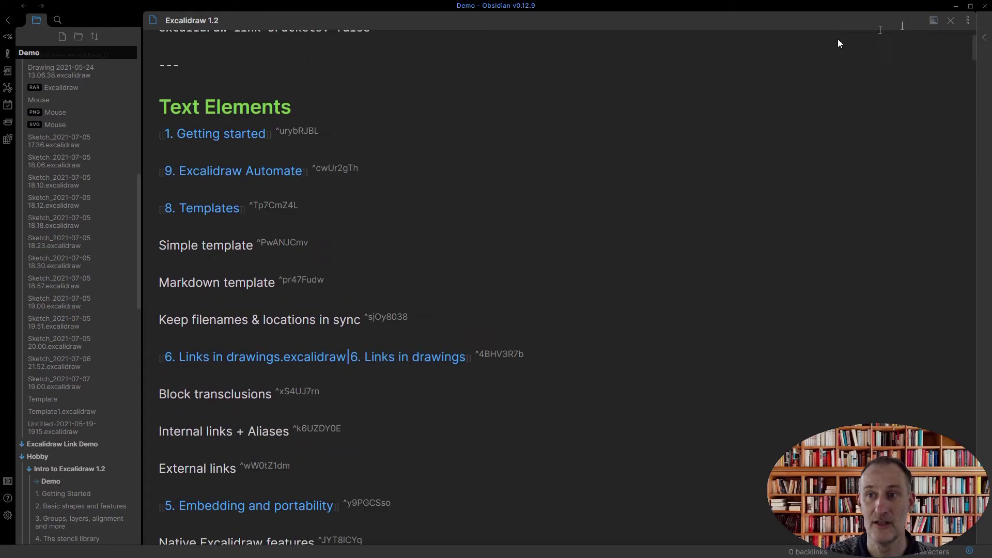
{"action": "scroll", "coordinate": [420, 311], "scroll_direction": "down", "scroll_amount": 7}
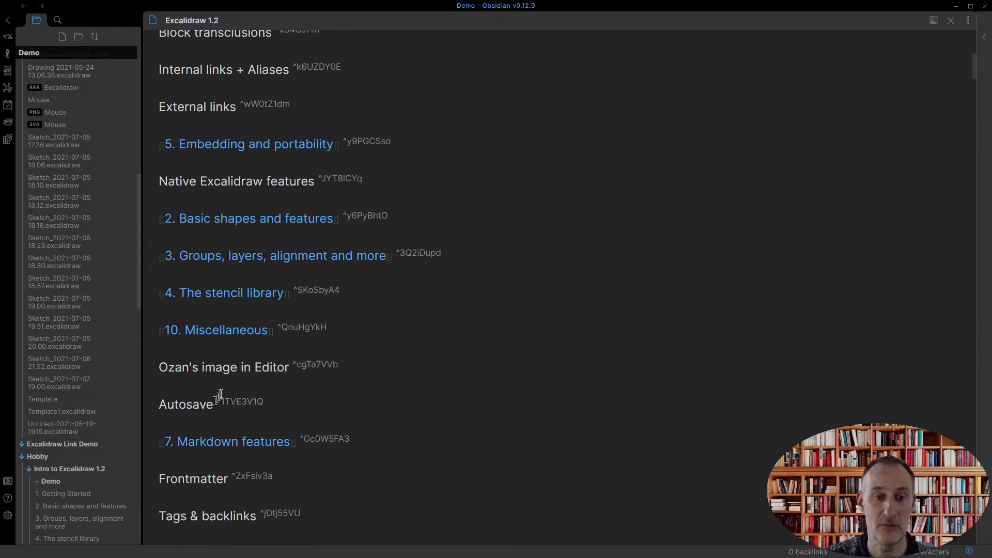
{"action": "left_click", "coordinate": [216, 405]}
{"action": "key", "text": "shift+Home"}
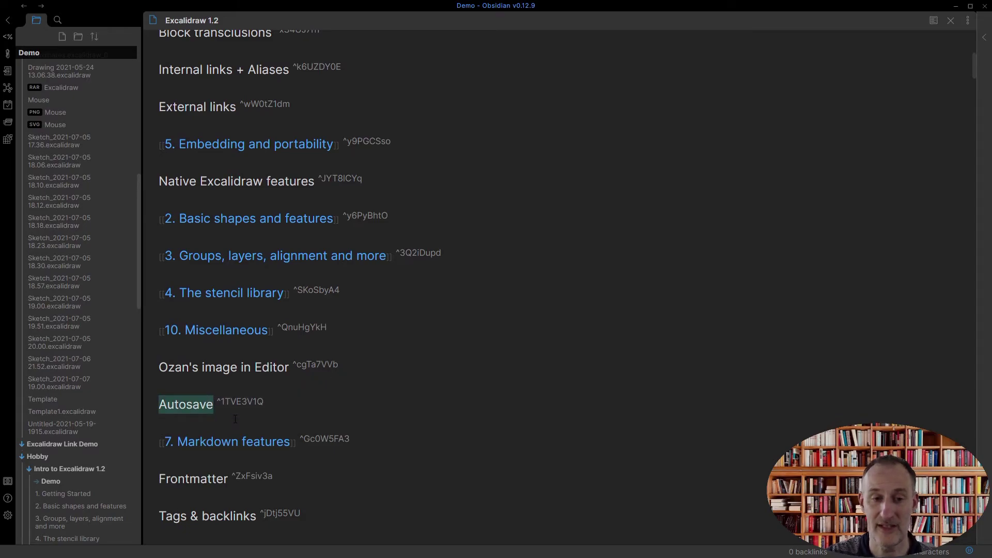
{"action": "scroll", "coordinate": [236, 419], "scroll_direction": "down", "scroll_amount": 4}
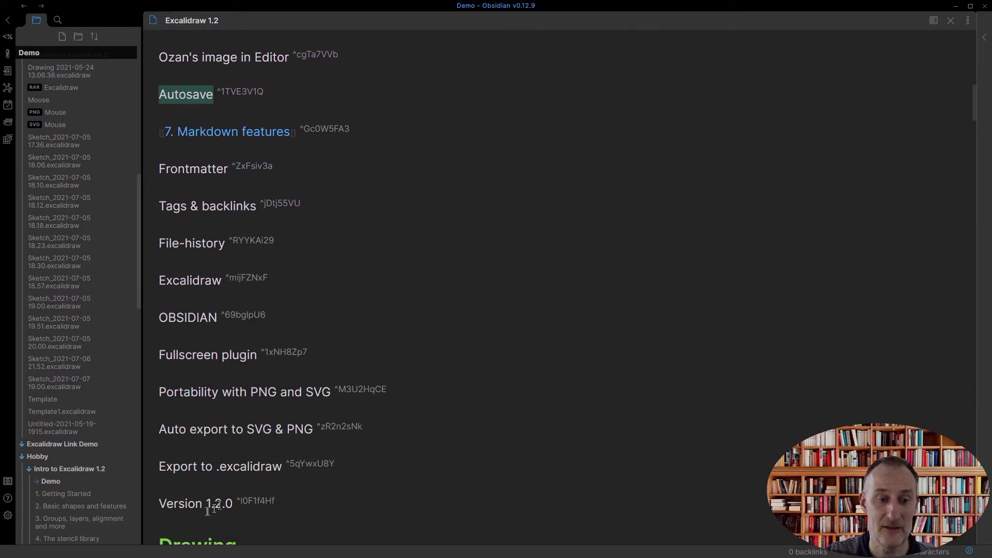
{"action": "left_click_drag", "start_coordinate": [233, 505], "coordinate": [159, 506]}
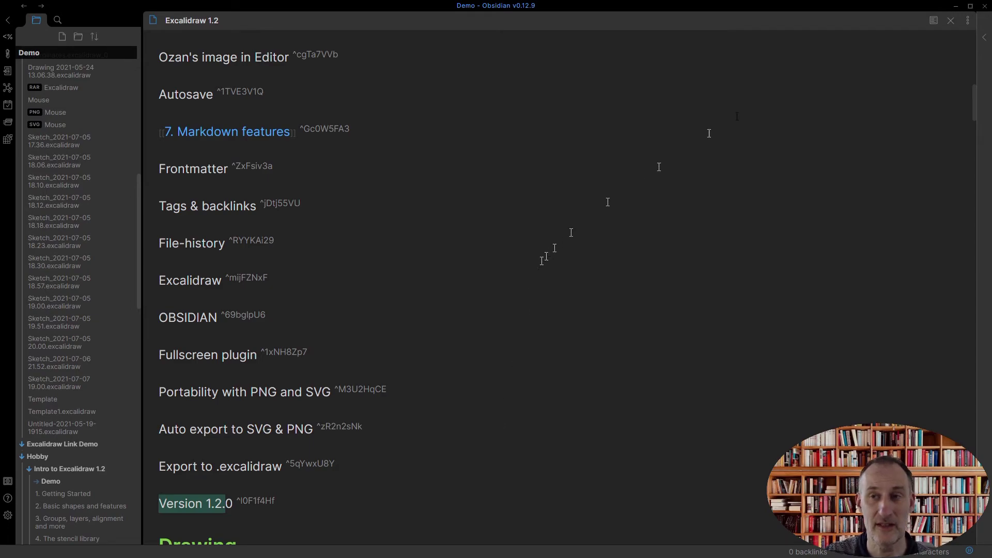
Step: Switch Excalidraw 1.2 back to Excalidraw drawing view from More options
{"action": "left_click", "coordinate": [968, 21]}
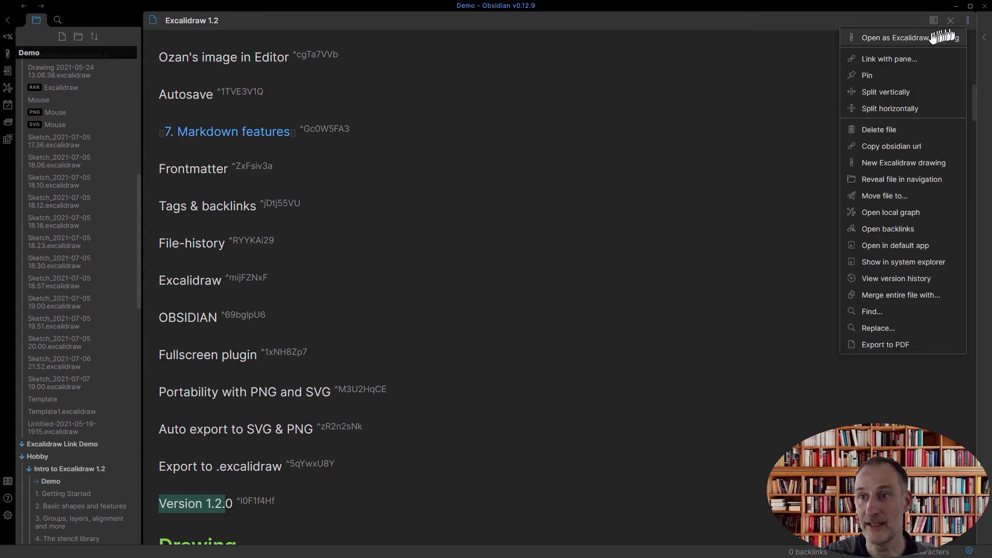
{"action": "left_click", "coordinate": [925, 37]}
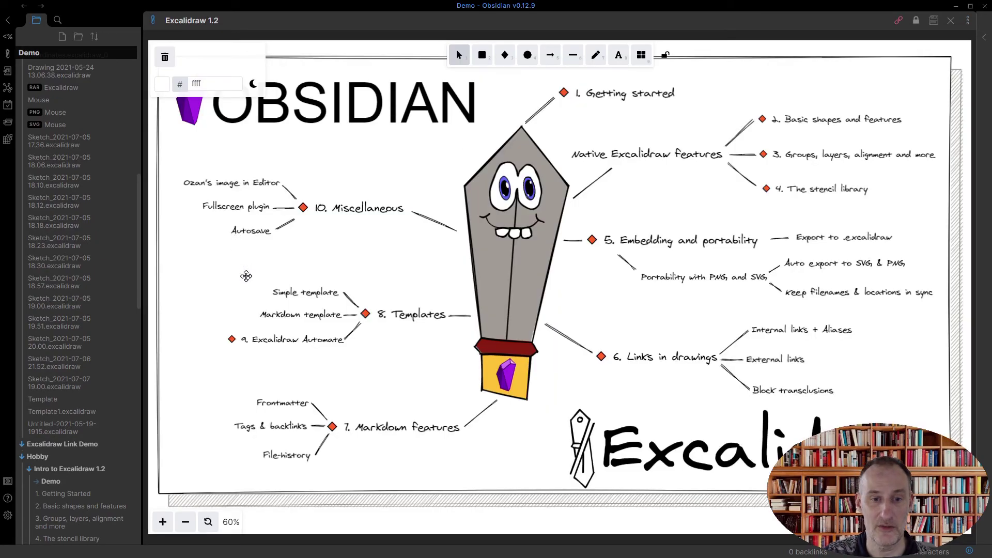